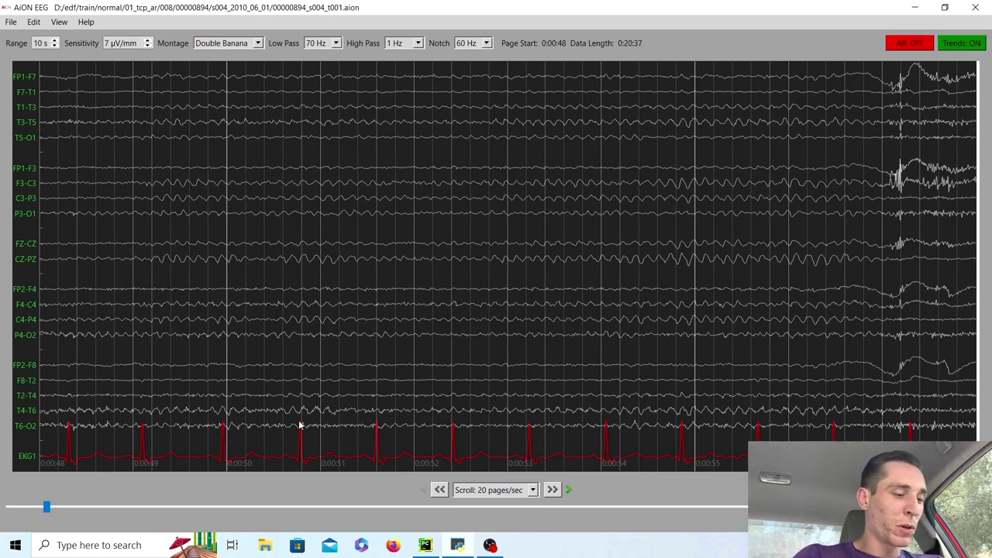
- Step back and forth around the arousal burst at 0:00:57, then play forward to the 0:01:07 page
scroll(496, 292, down, 6)
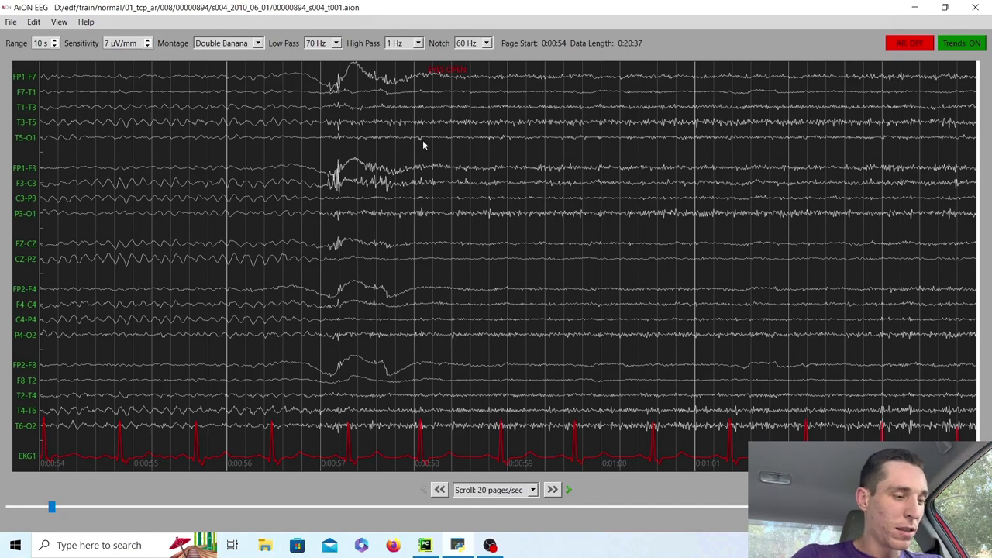
key(Right)
key(Right)
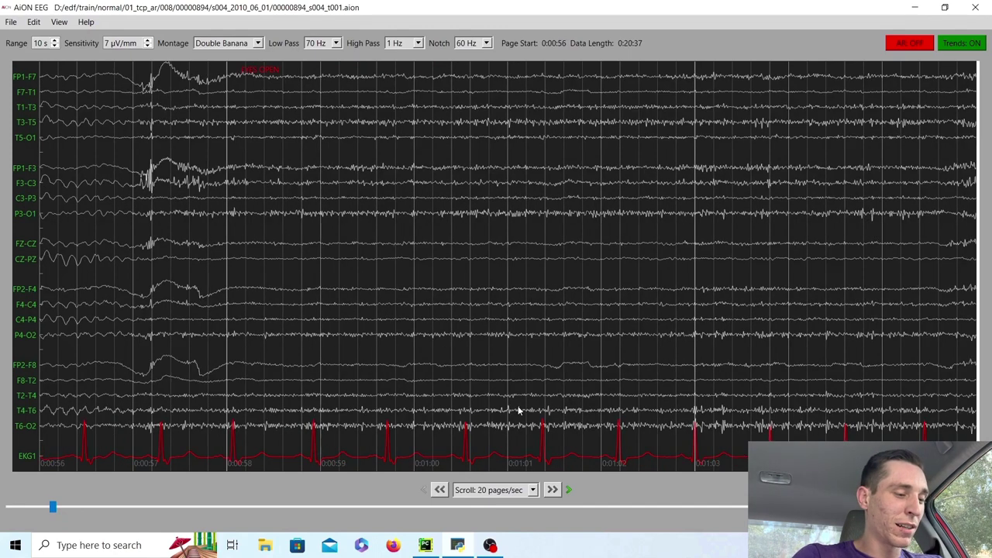
key(Left)
key(Left)
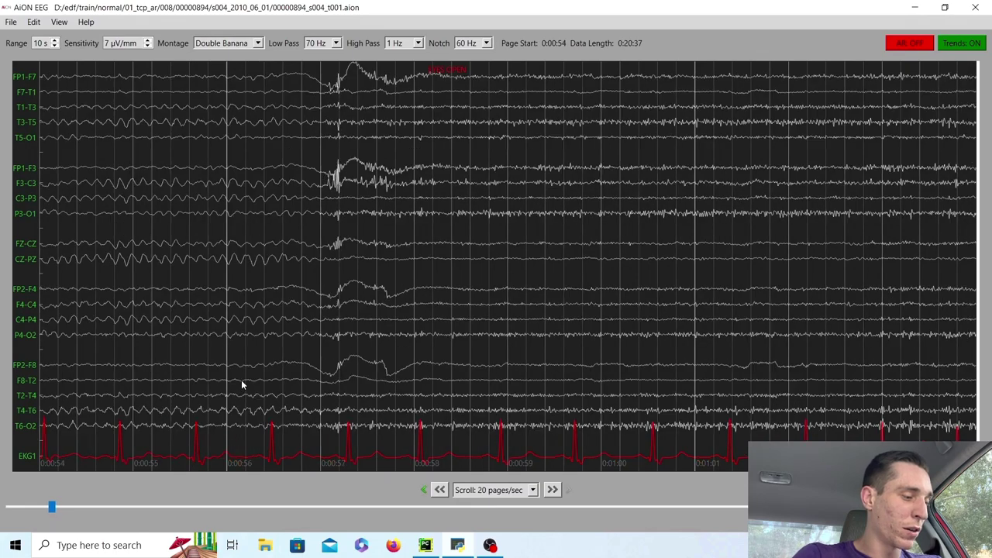
key(Left)
key(Right)
key(Right)
key(Right)
key(Right)
key(Right)
key(Right)
key(Right)
key(Right)
key(Right)
key(Right)
key(Right)
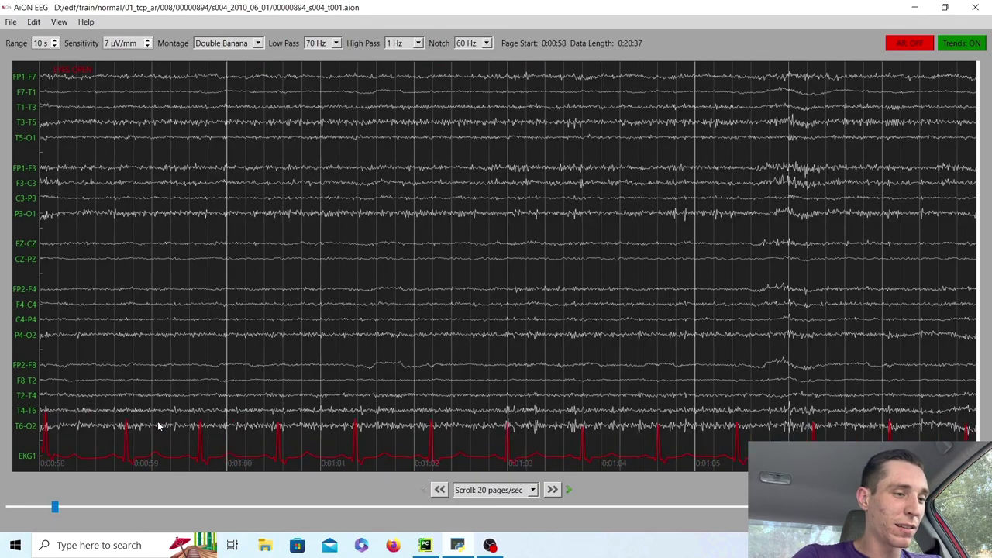
key(Right)
key(Right)
key(Right)
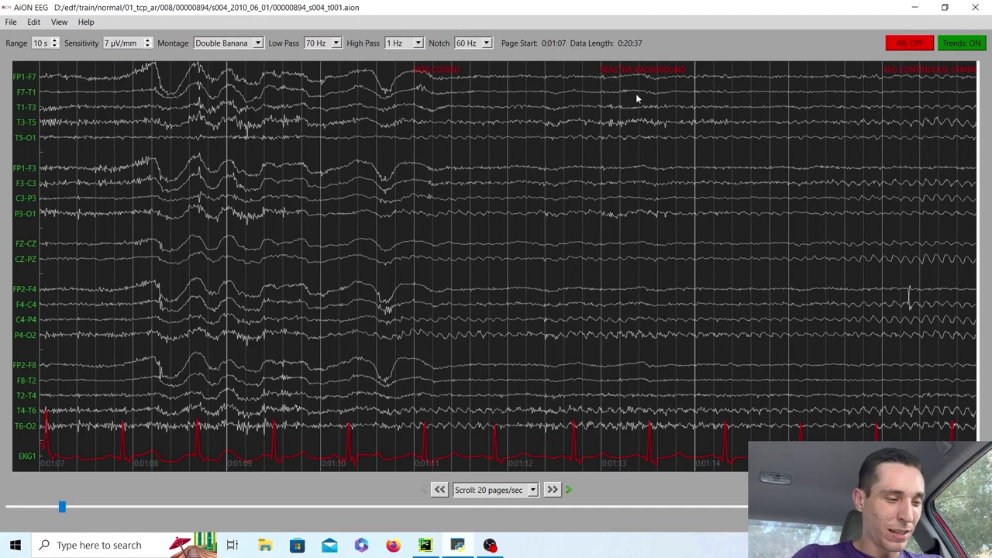
- Switch artifact reduction to AR: ON and scroll forward to the page starting at 0:01:15
scroll(635, 96, down, 3)
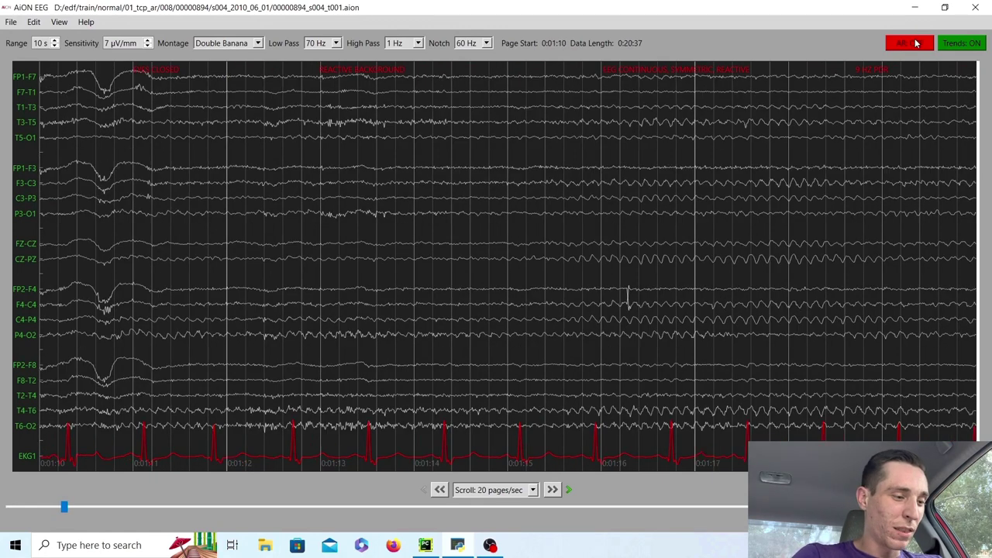
click(916, 43)
scroll(919, 40, down, 2)
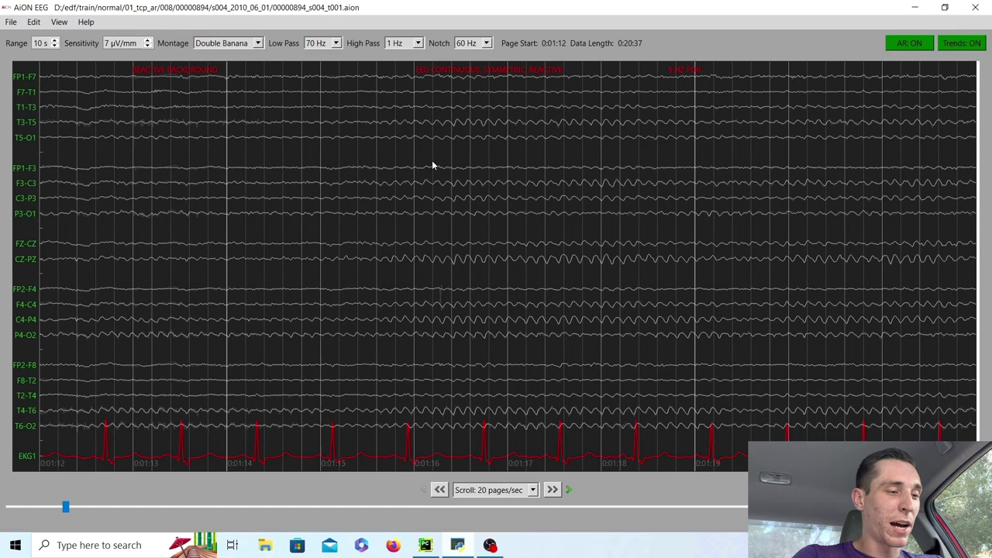
scroll(431, 160, down, 3)
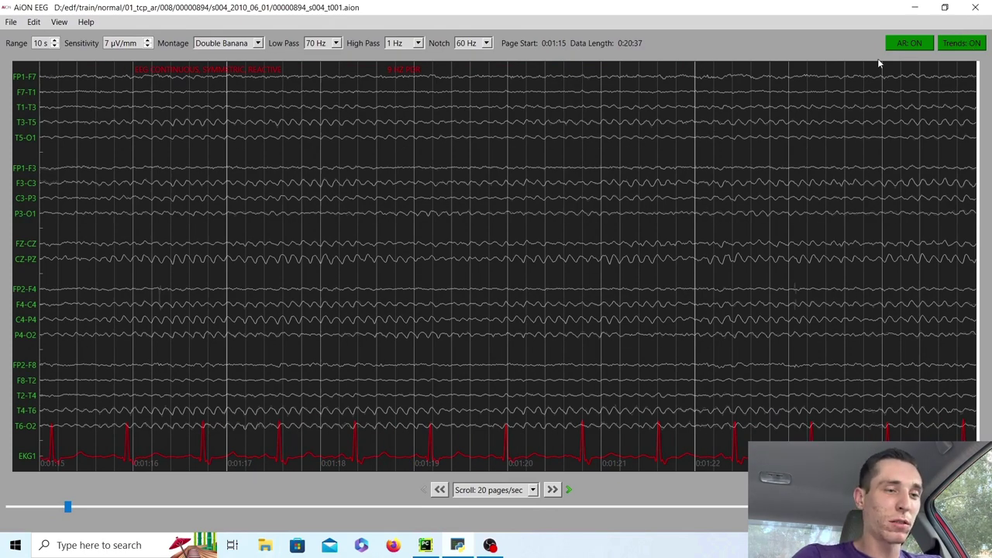
- Turn artifact reduction back off and page forward through the recording from about 0:03:26
click(900, 45)
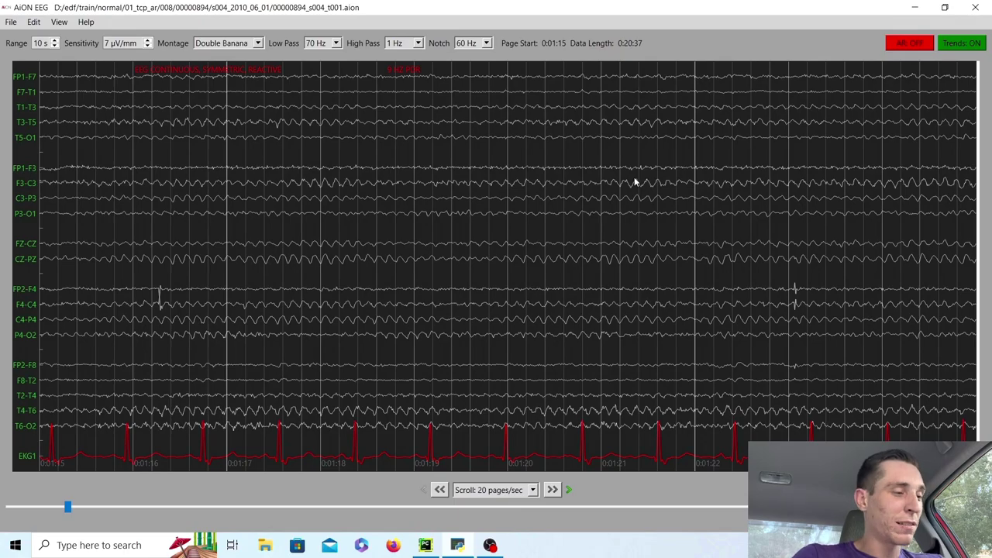
scroll(634, 177, down, 5)
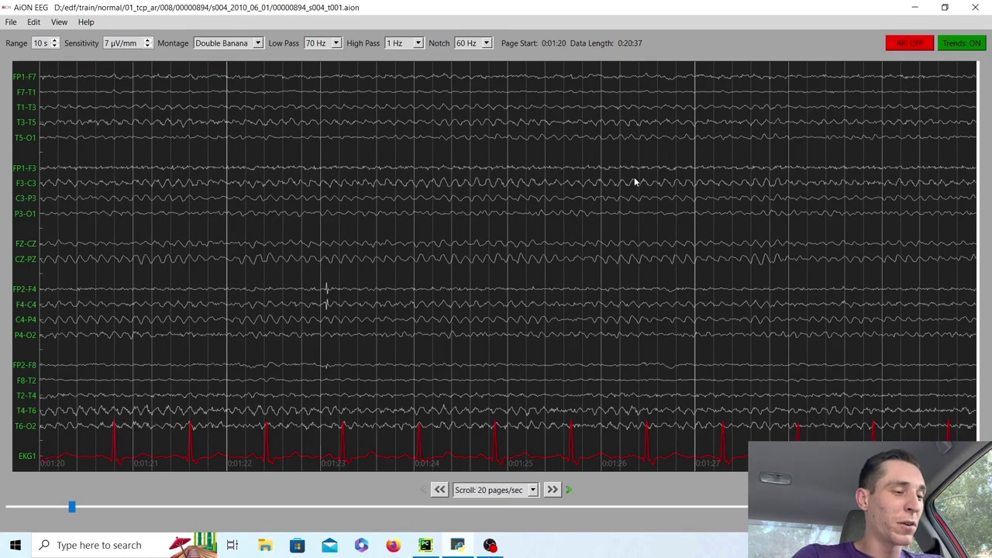
scroll(634, 181, down, 11)
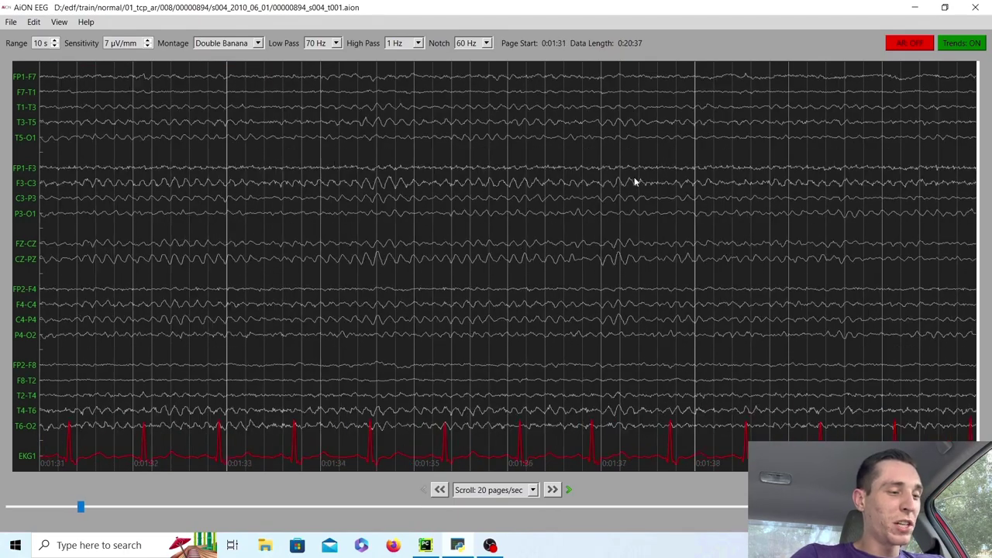
scroll(634, 181, down, 17)
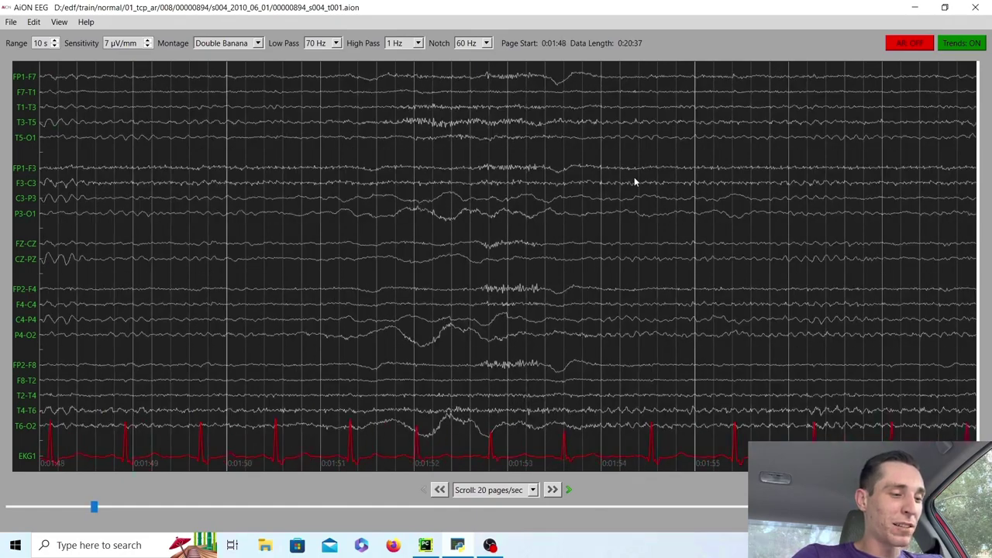
scroll(634, 181, down, 8)
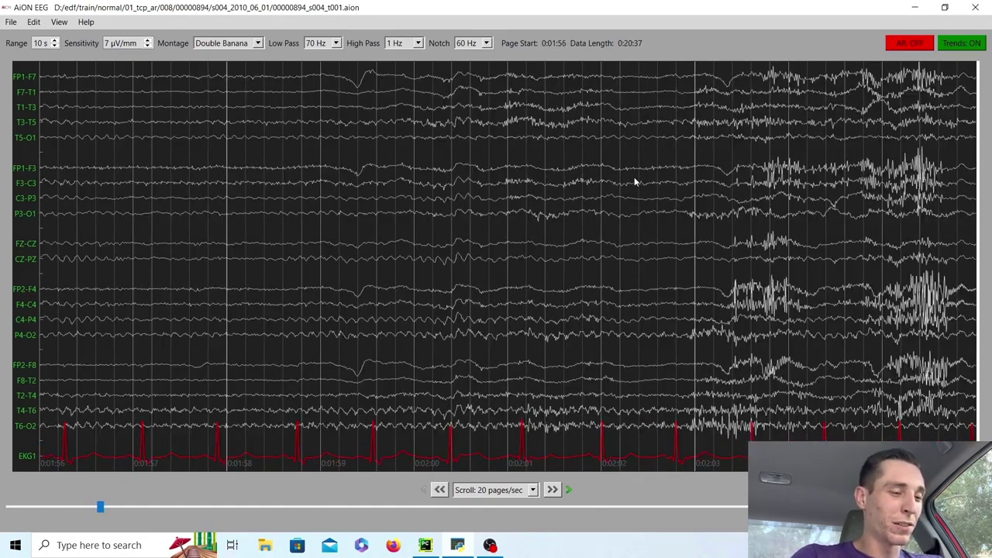
scroll(634, 181, down, 5)
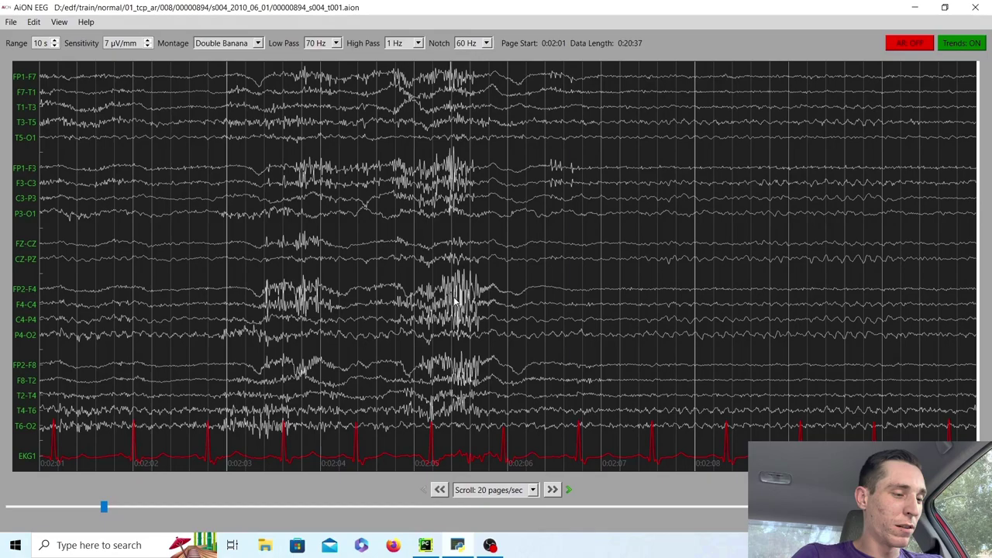
scroll(318, 310, down, 3)
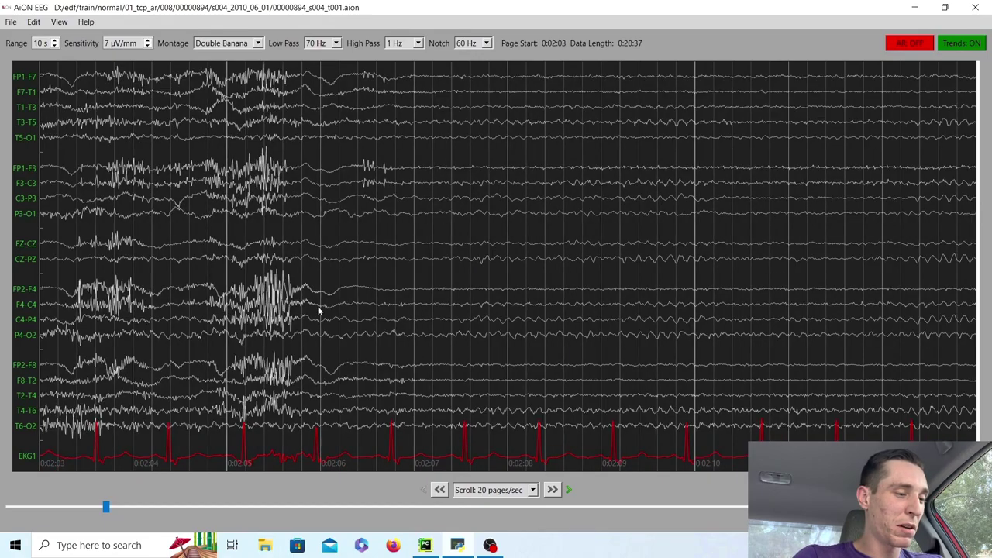
scroll(318, 310, down, 20)
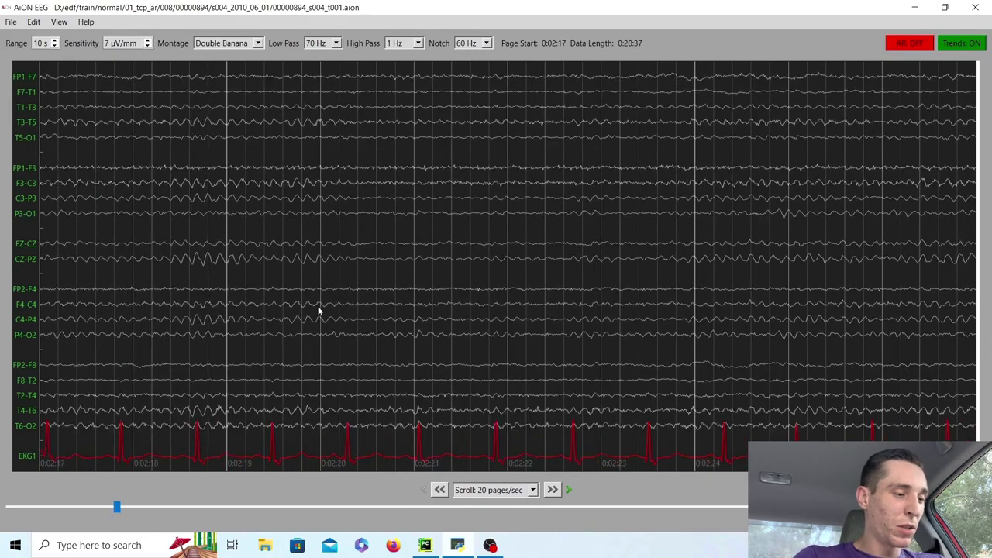
scroll(318, 310, down, 20)
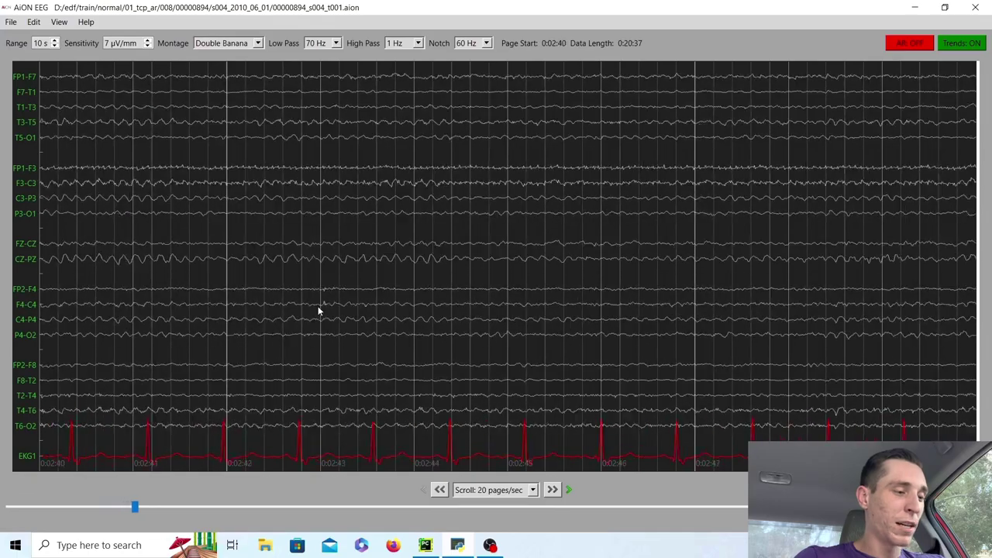
scroll(318, 310, down, 14)
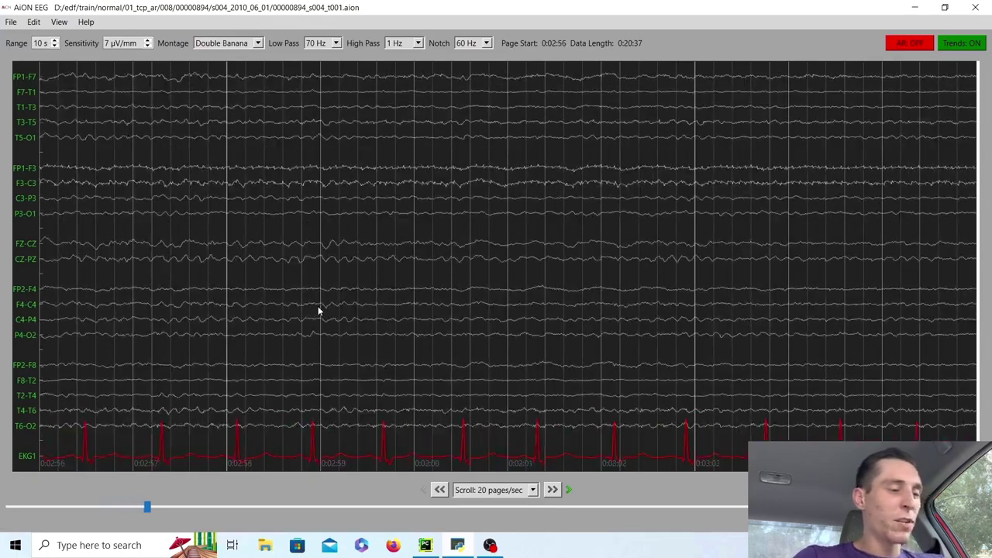
- Keep paging forward until the 0:04:54 page with the red annotation
scroll(317, 310, down, 6)
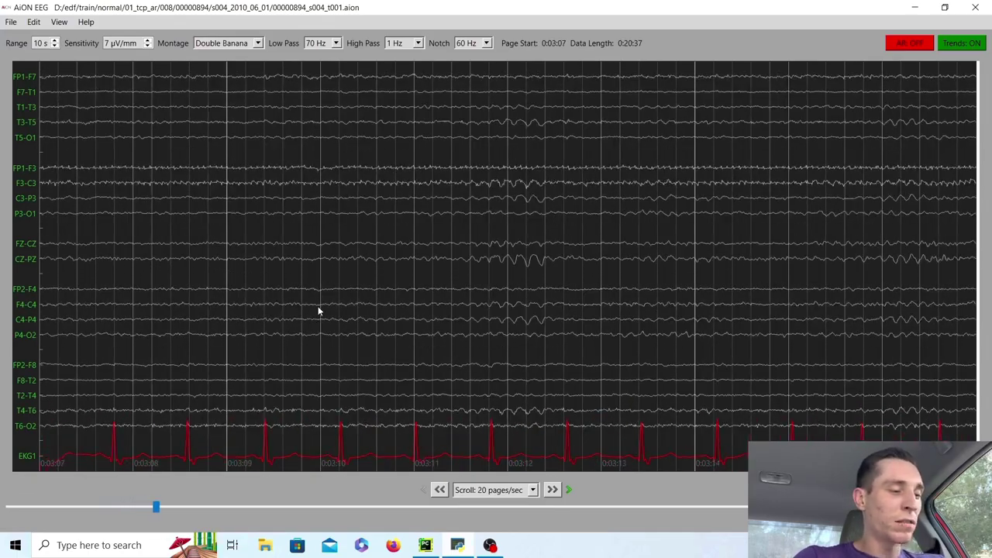
scroll(318, 310, down, 9)
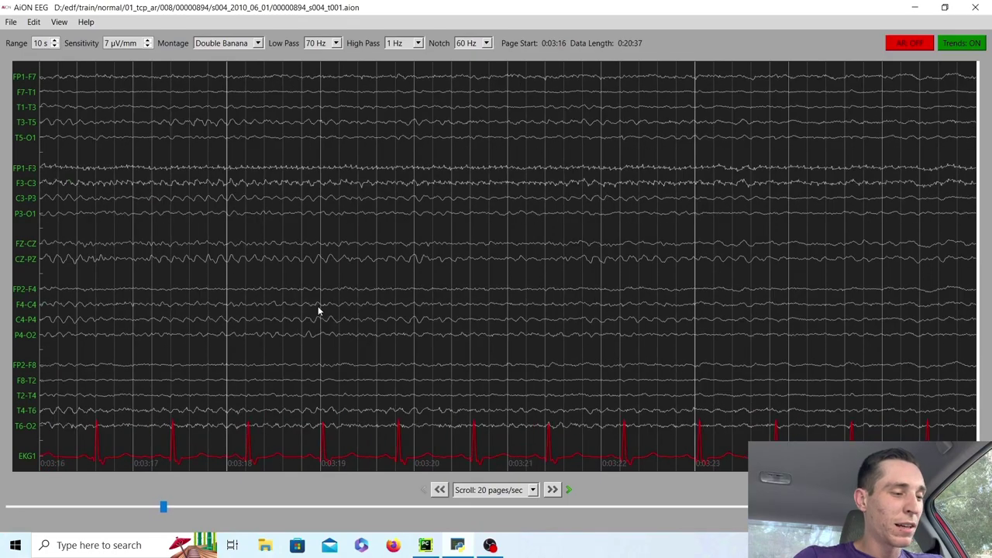
scroll(318, 310, down, 10)
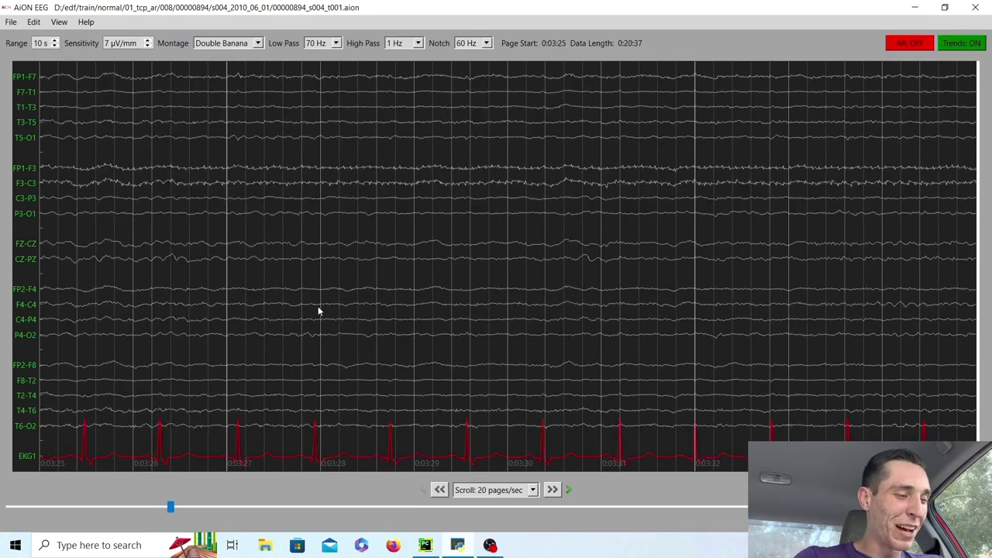
scroll(318, 310, down, 14)
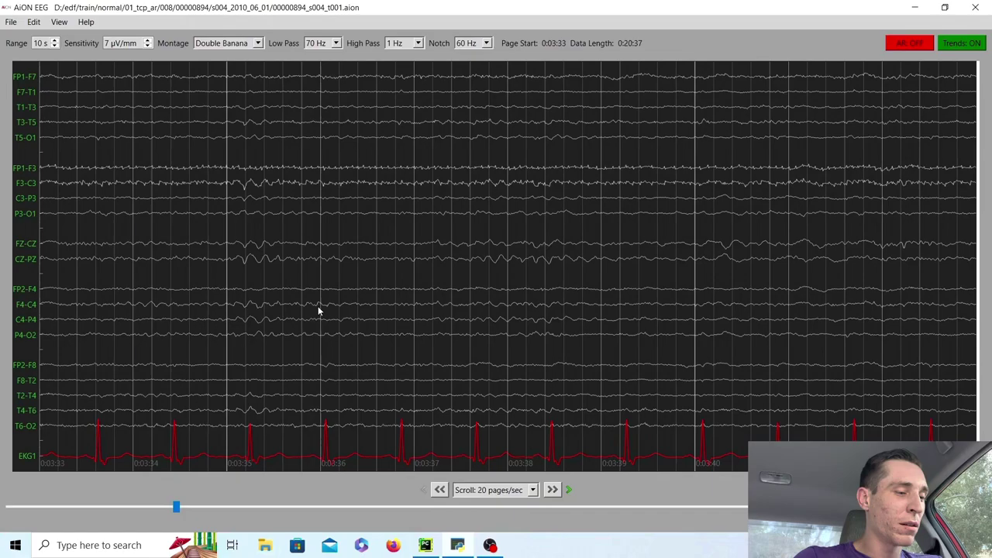
scroll(318, 310, down, 9)
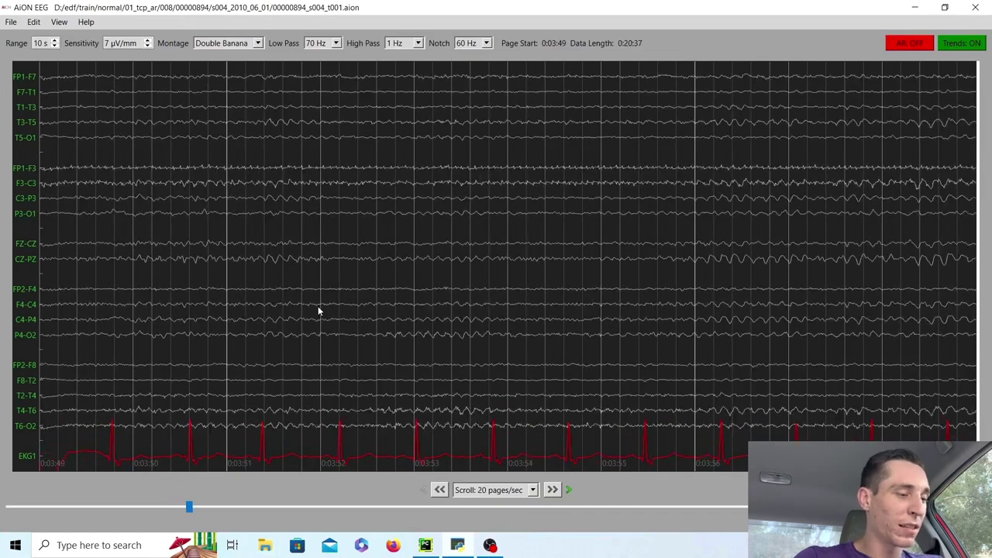
scroll(318, 310, down, 10)
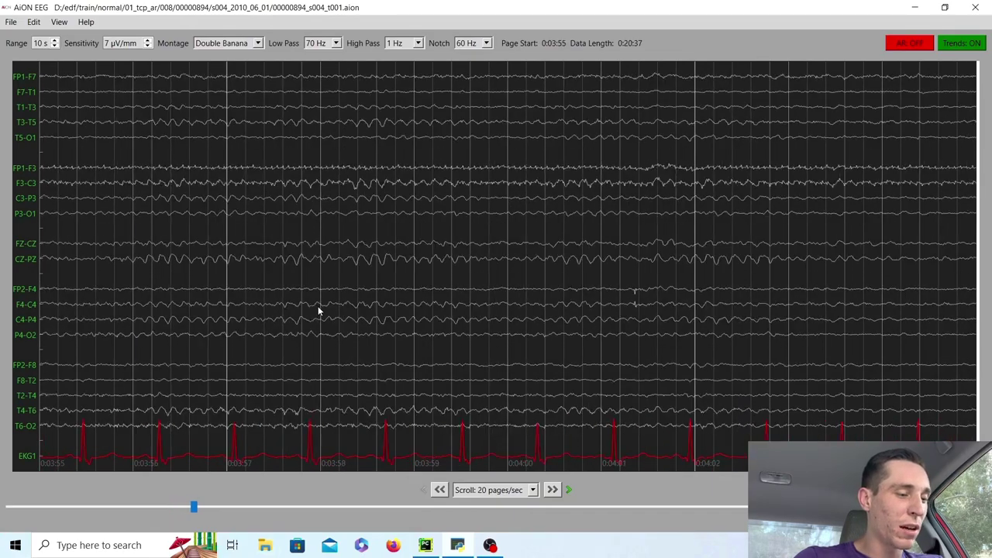
scroll(317, 310, down, 6)
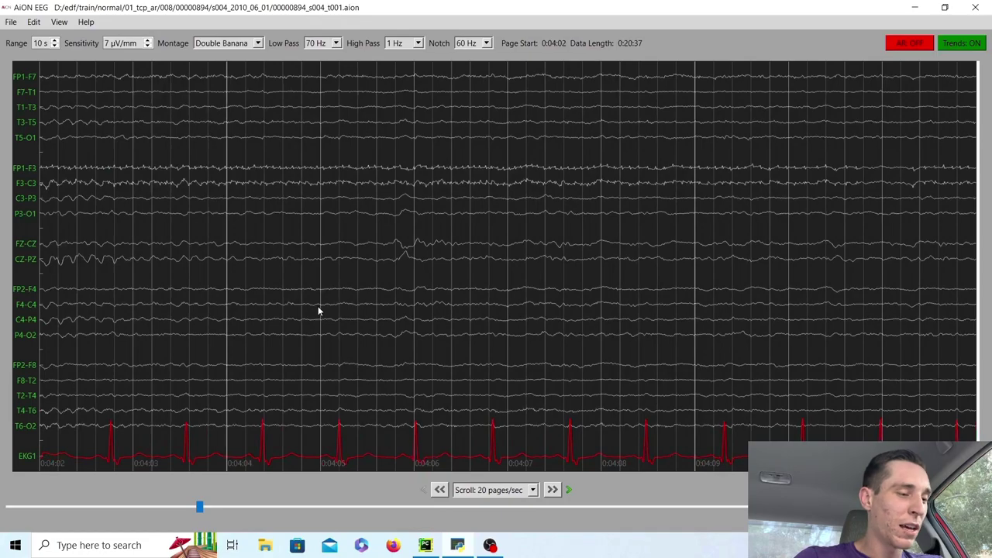
scroll(318, 310, down, 15)
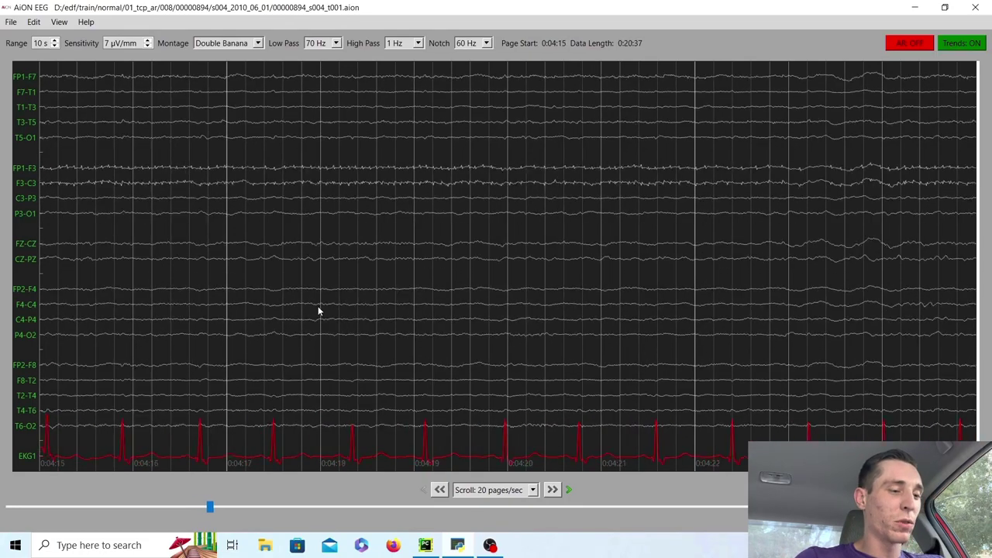
scroll(318, 310, down, 19)
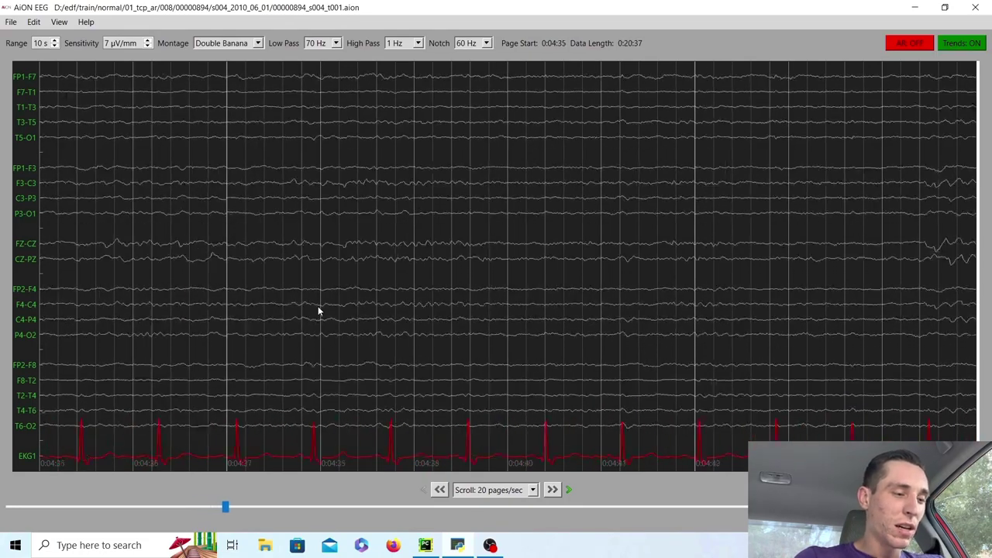
scroll(318, 310, down, 20)
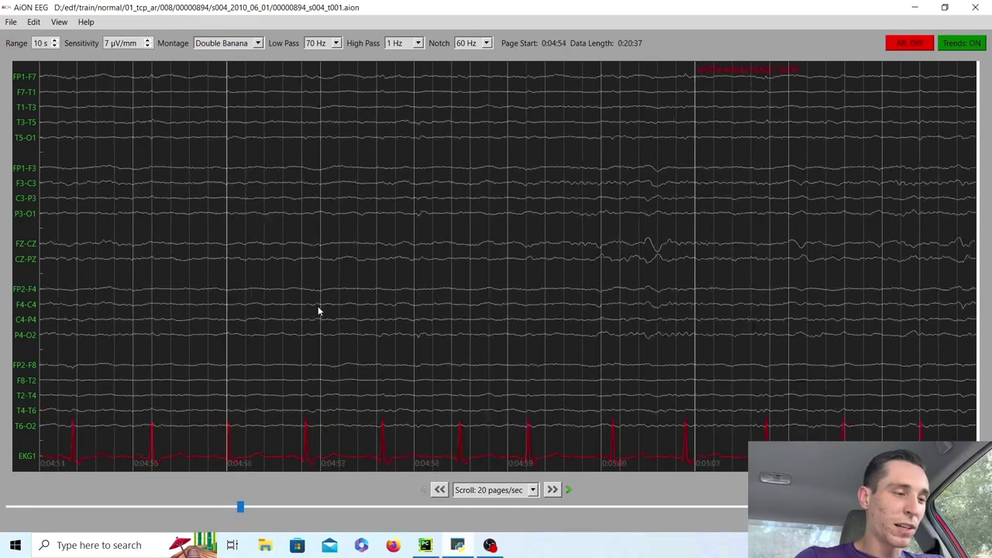
- Return to the vertex-wave annotation at 0:04:56 and auto-play forward at 20 pages/sec past 0:06:15
scroll(318, 310, up, 3)
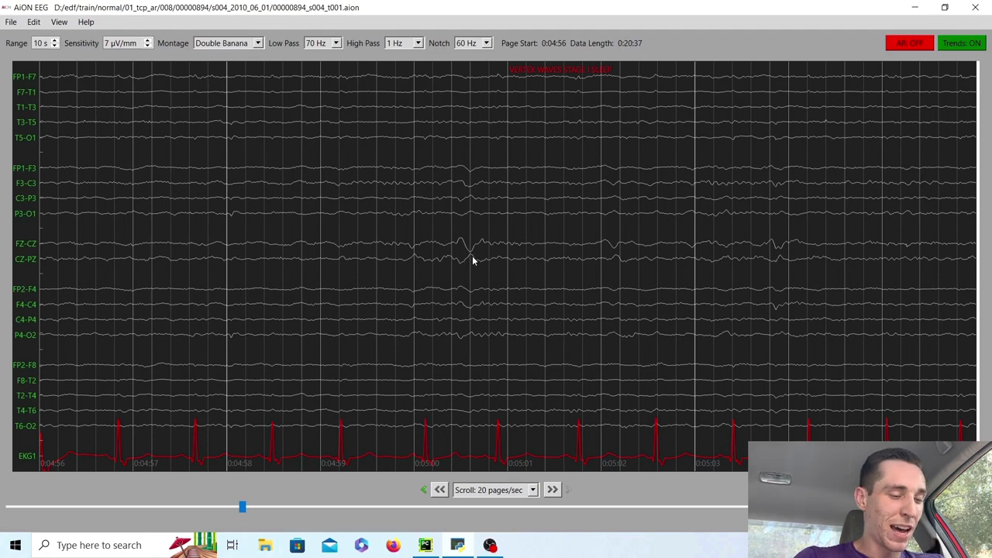
key(Right)
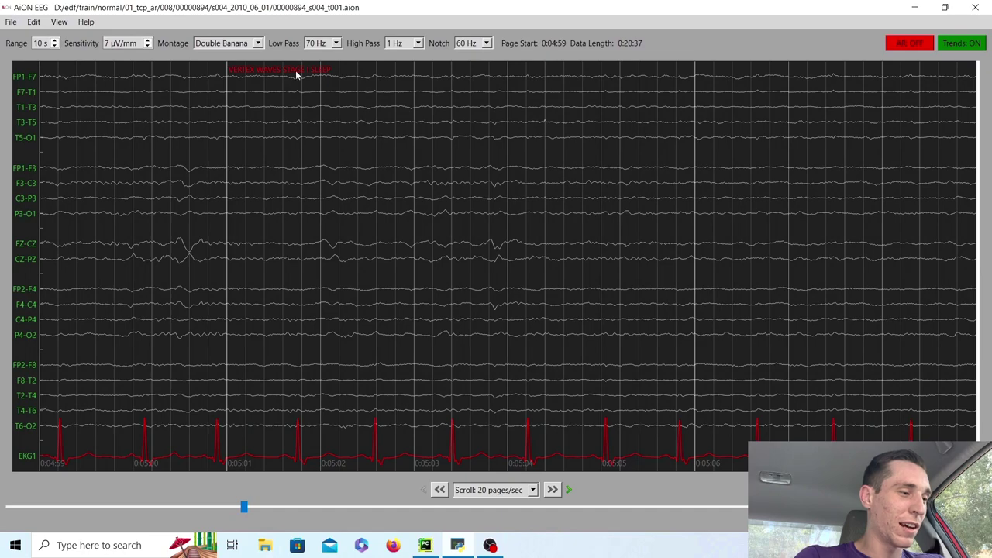
key(Right)
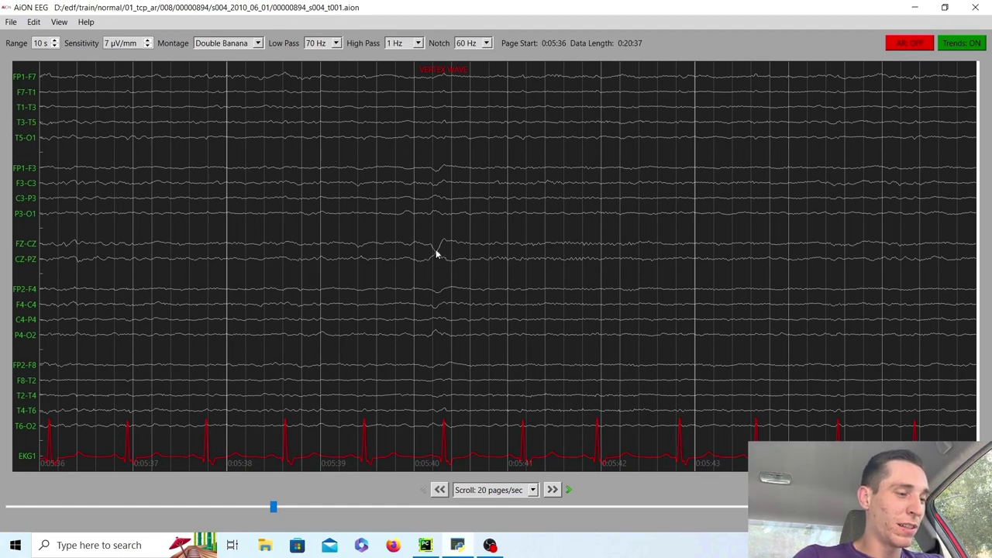
scroll(426, 252, down, 6)
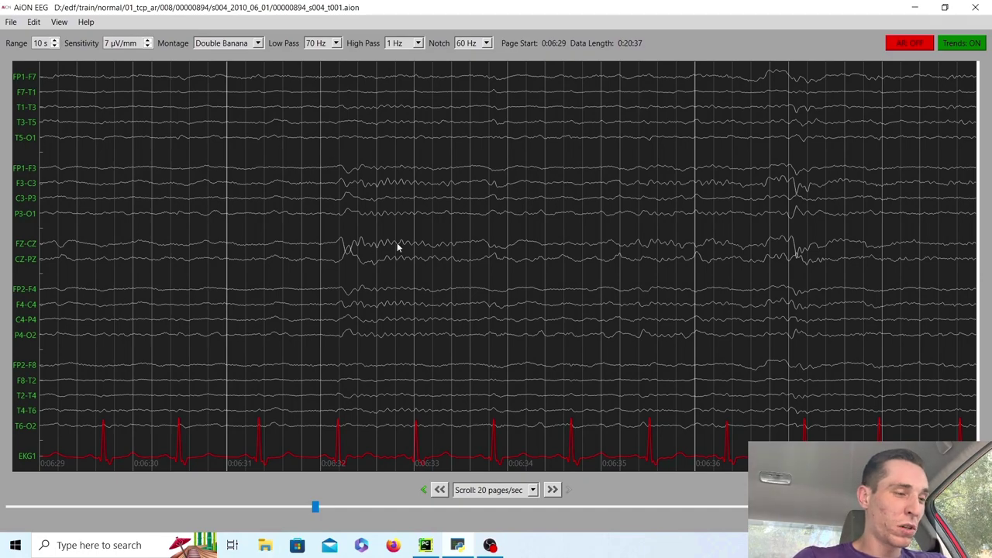
- Play forward, reverse briefly at 0:07:06 to recheck the burst, then resume toward 0:08:00
key(Right)
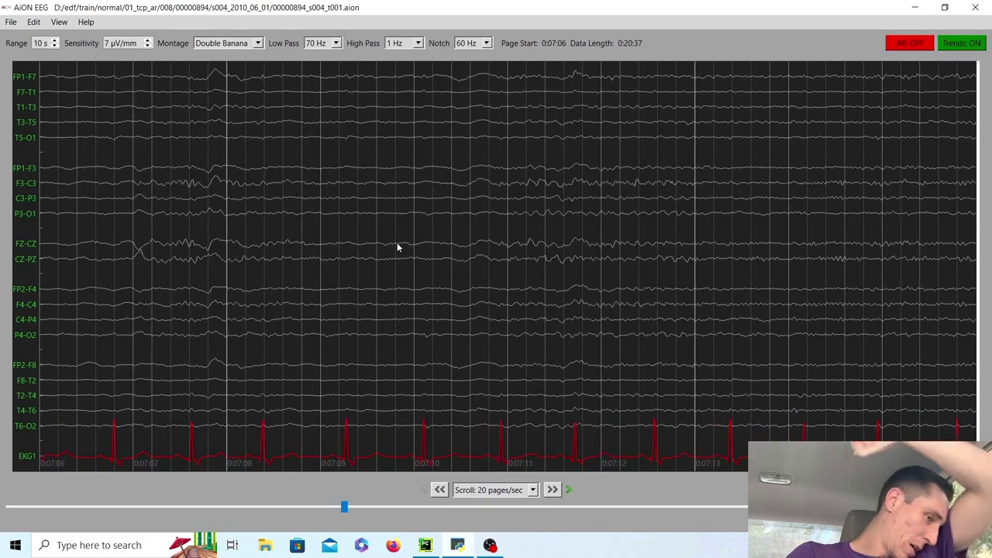
key(Left)
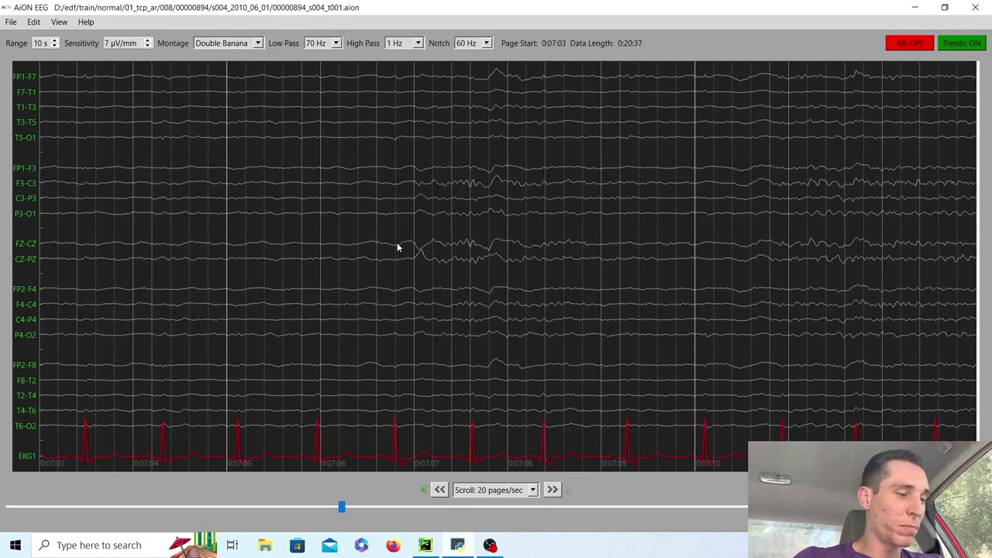
key(Right)
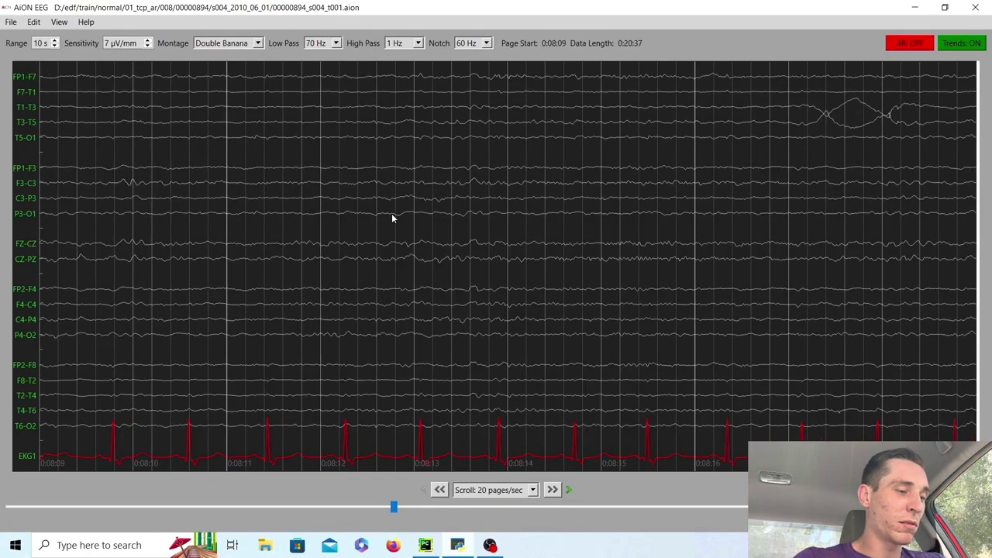
- Reverse at 0:08:21 to recheck the T1-T3 deflection, resume forward, then pause near 0:09:52
key(Left)
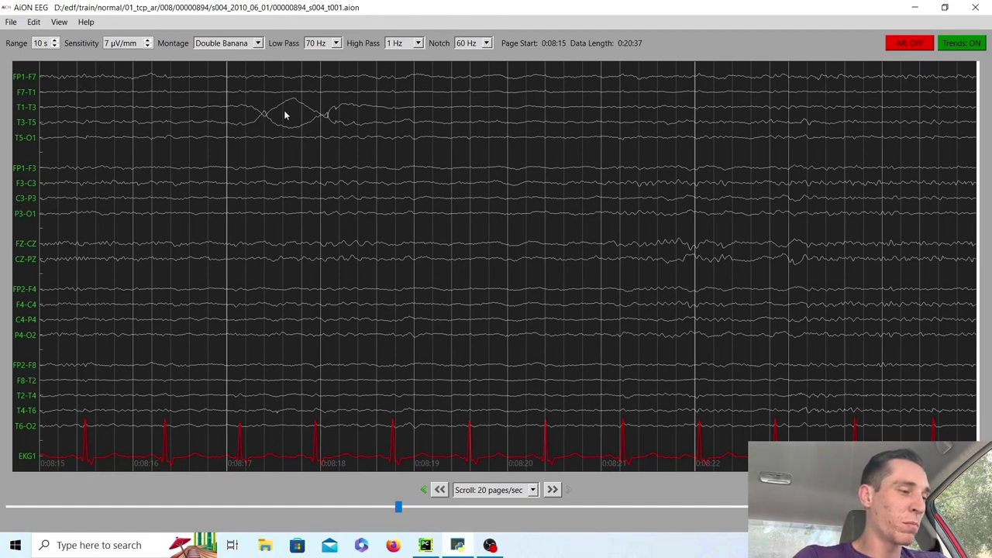
key(Right)
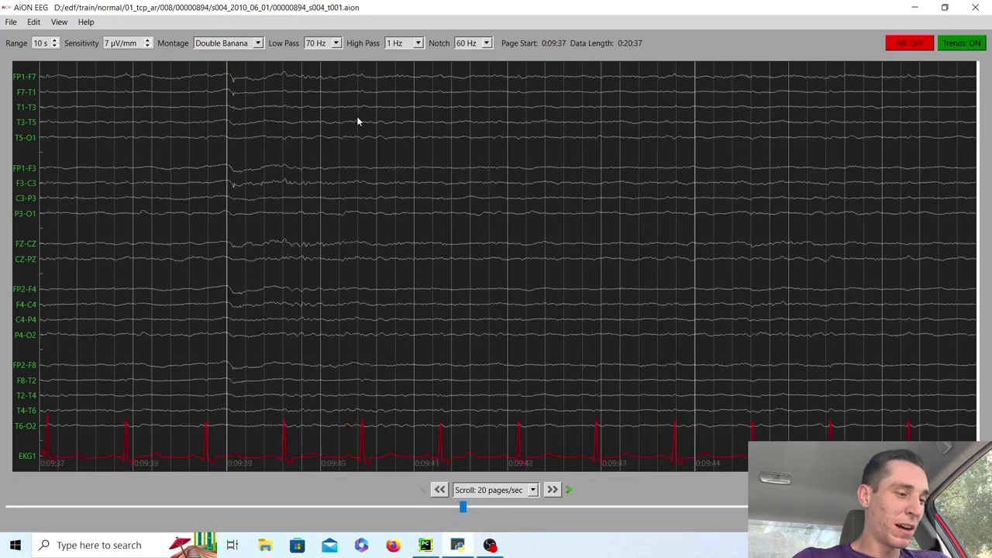
key(Left)
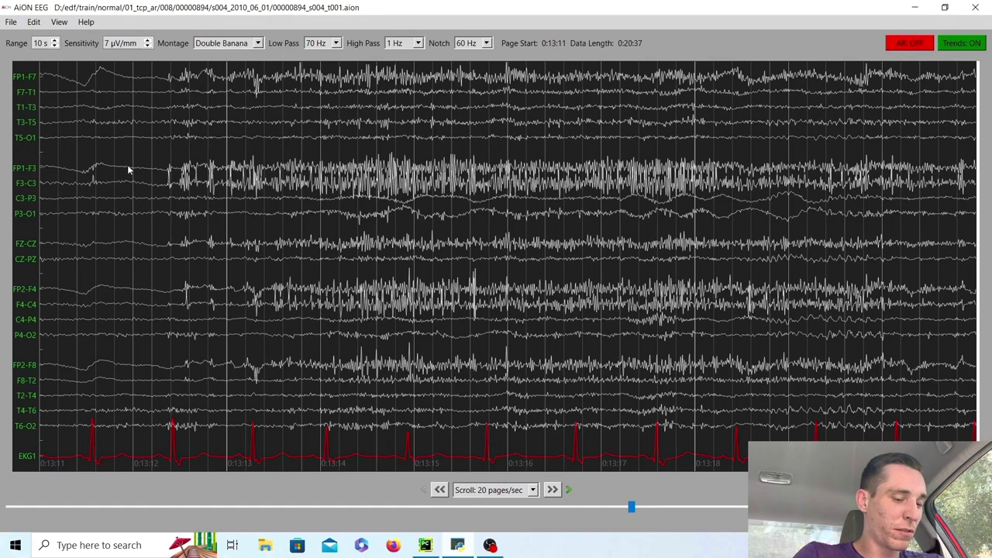
- Reverse at 0:13:11 to view the arousal onset, then play forward to 0:19:55
key(Left)
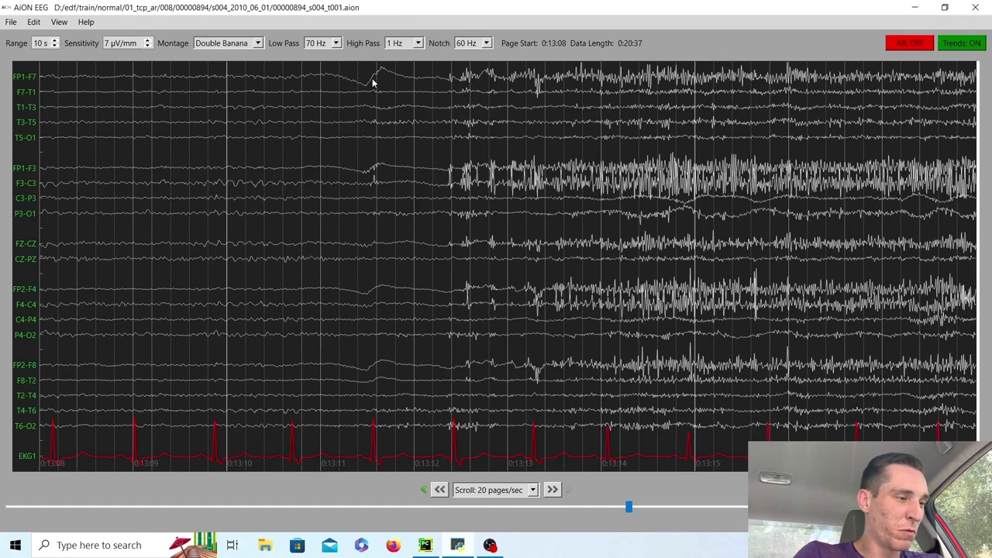
key(Right)
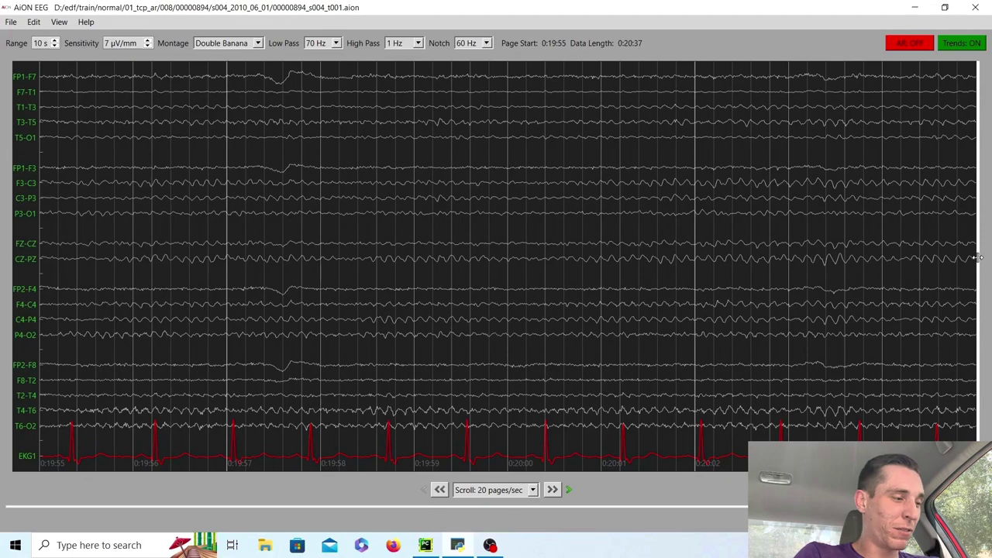
- Drag the right-edge splitter left to show the four regional FFT trend spectrograms for the whole recording
drag(977, 257, 31, 216)
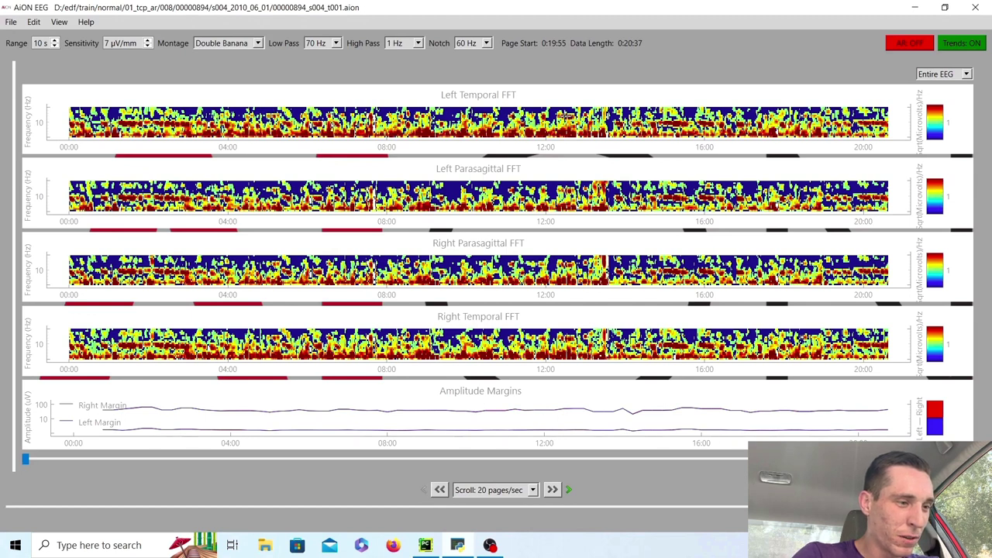
- Jump to about 0:12:35 from the FFT plot and switch Trends off to view raw traces
click(569, 117)
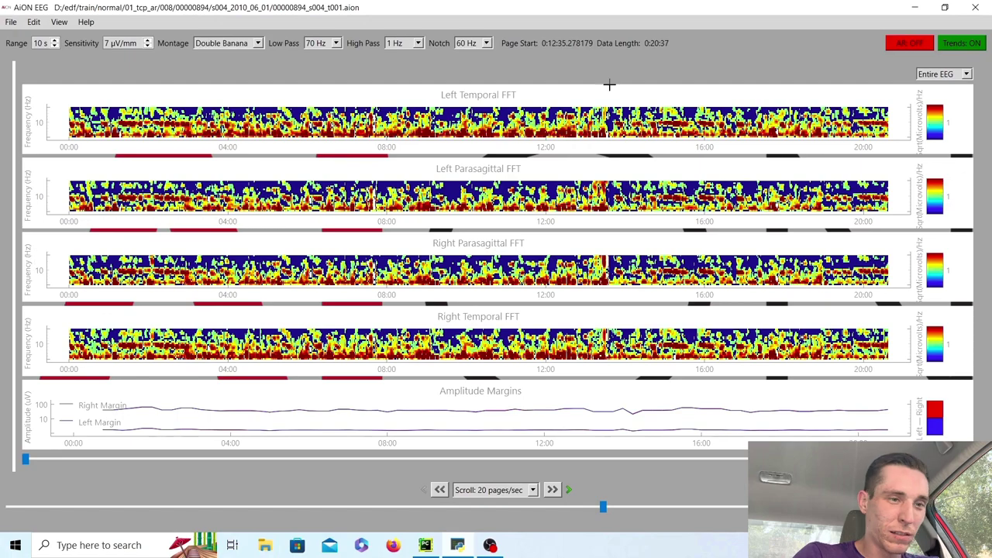
click(958, 44)
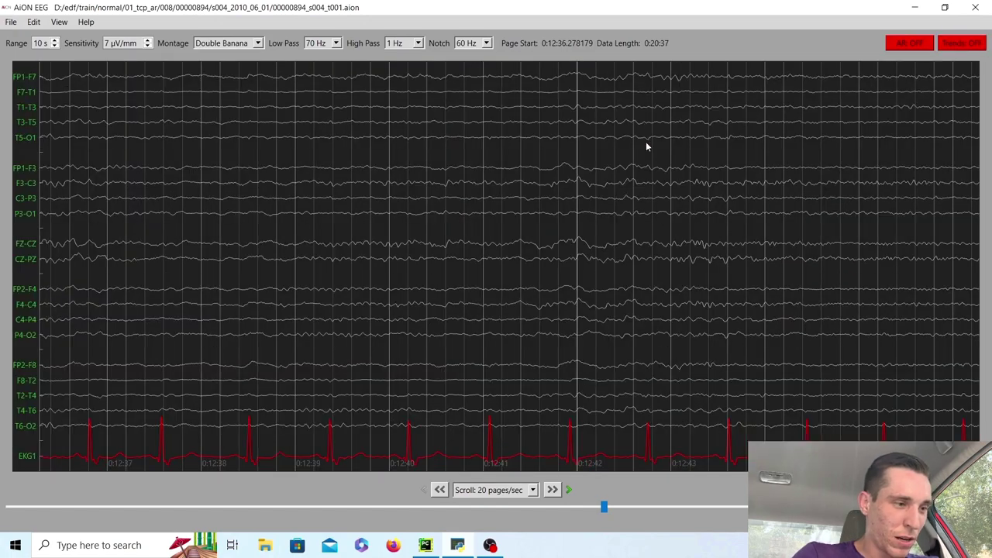